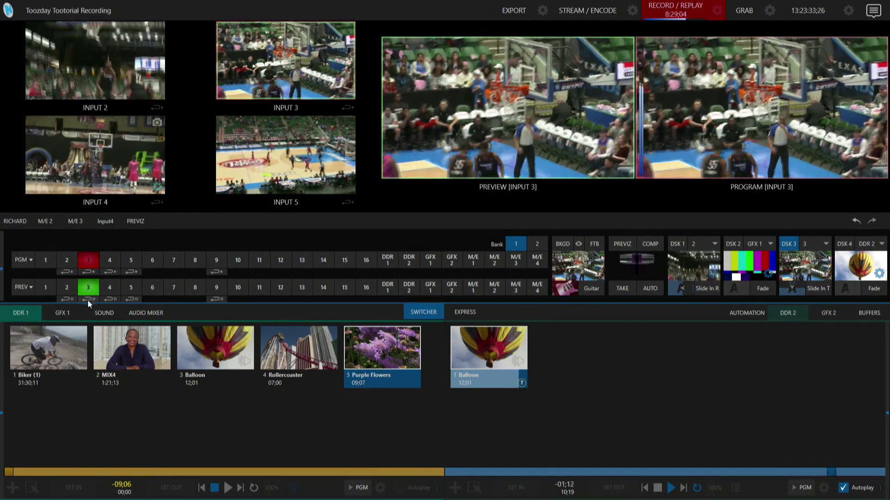
Save an Input 3 replay into DDR 1, select the INPUT 3 (8) clip, and cue DDR 1 on Preview
{"action": "left_click", "coordinate": [88, 298]}
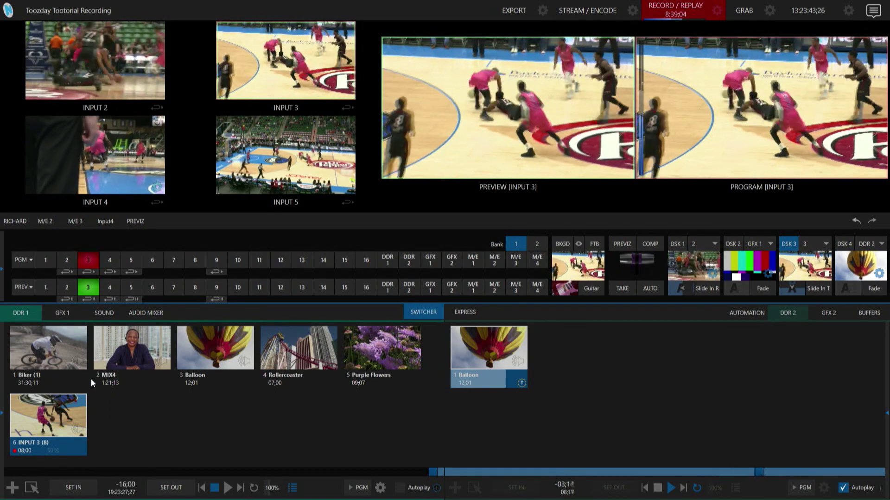
{"action": "left_click", "coordinate": [54, 335]}
{"action": "left_click", "coordinate": [132, 350]}
{"action": "left_click", "coordinate": [206, 343]}
{"action": "left_click", "coordinate": [297, 347]}
{"action": "left_click", "coordinate": [381, 348]}
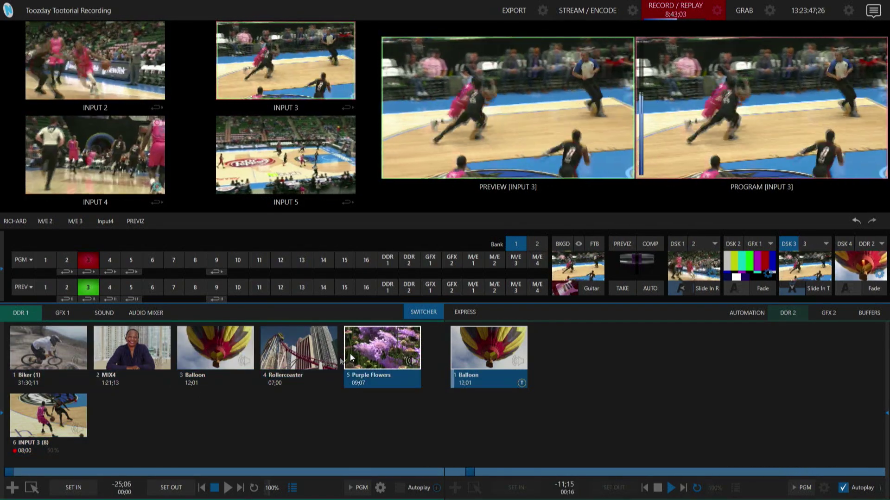
{"action": "left_click", "coordinate": [51, 414]}
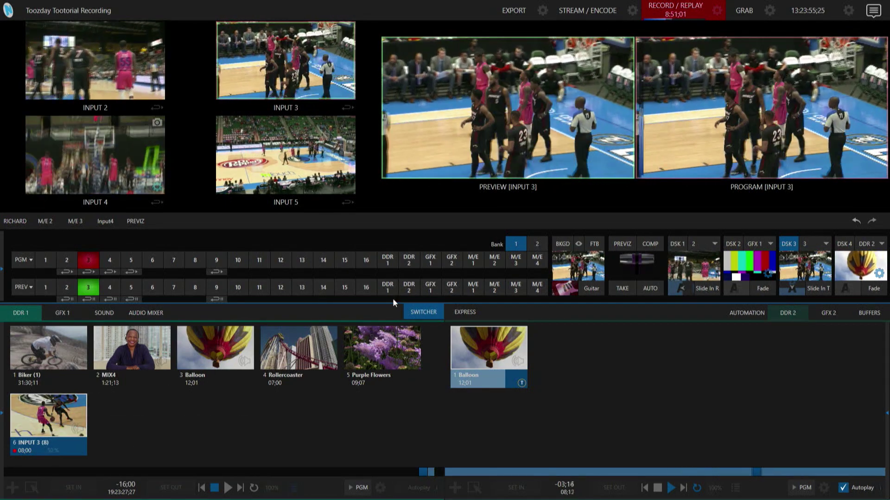
{"action": "left_click", "coordinate": [387, 288]}
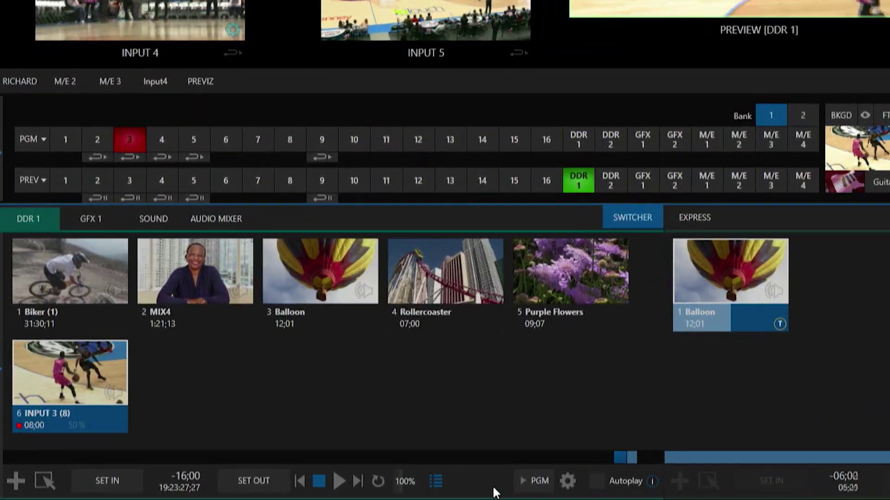
Bring up DDR 1's autoplay panel showing Auto to PGM, Speed 100% and Current transitions
{"action": "left_click", "coordinate": [492, 494]}
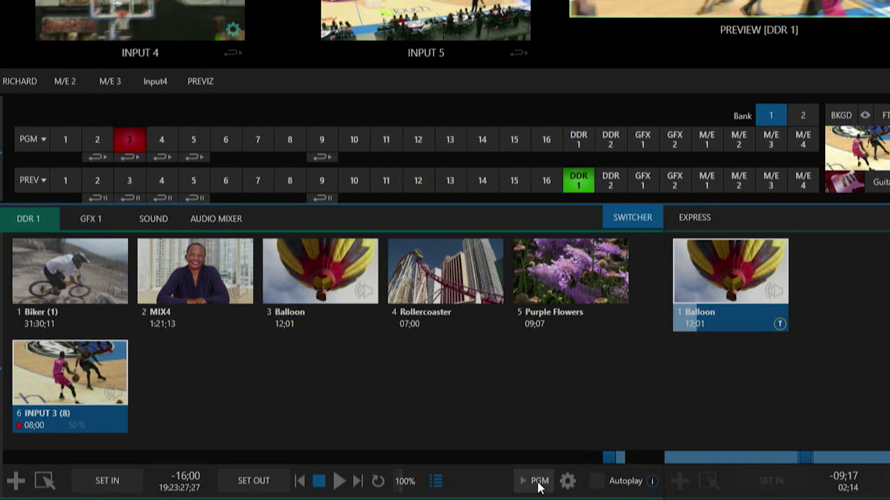
{"action": "left_click", "coordinate": [569, 485]}
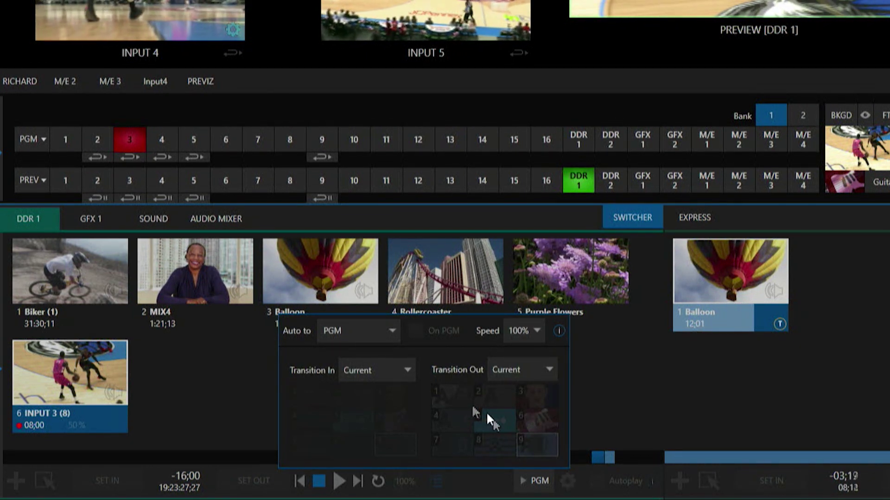
Keep DDR 1 auto-playing to PGM, change its speed to 75%, and close the panel
{"action": "left_click", "coordinate": [375, 332]}
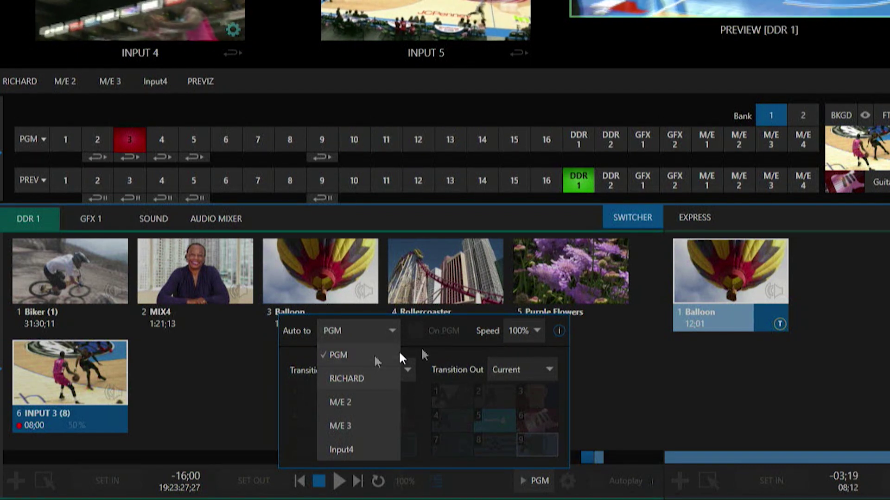
{"action": "left_click", "coordinate": [479, 352]}
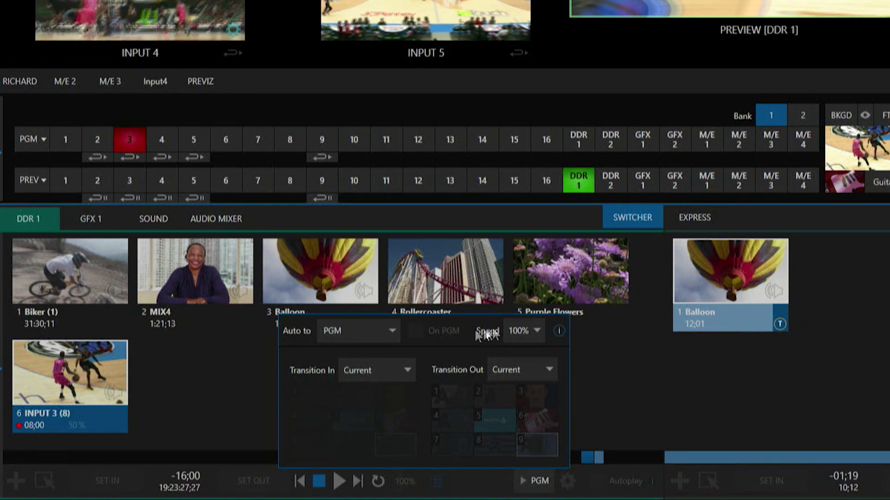
{"action": "left_click", "coordinate": [515, 329]}
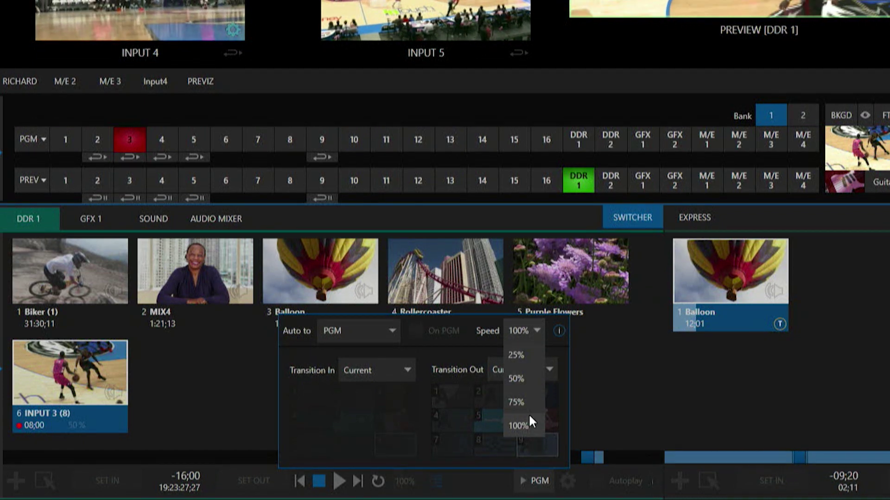
{"action": "left_click", "coordinate": [520, 403]}
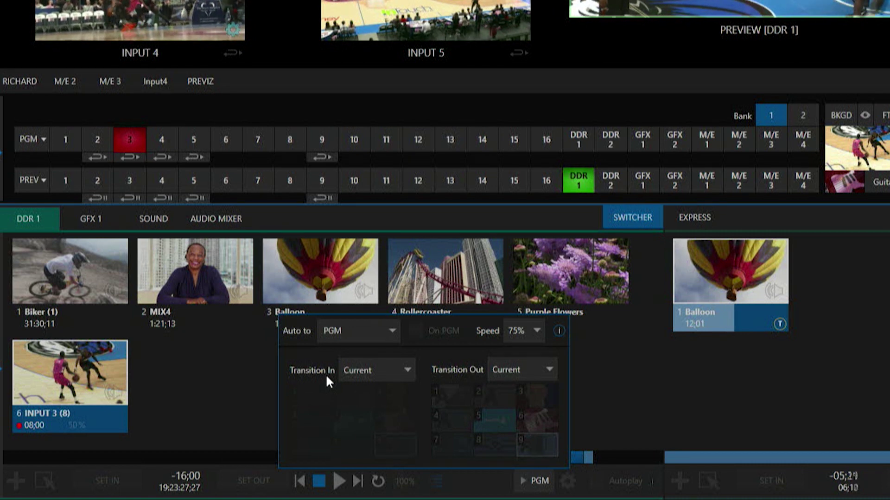
{"action": "left_click", "coordinate": [357, 369]}
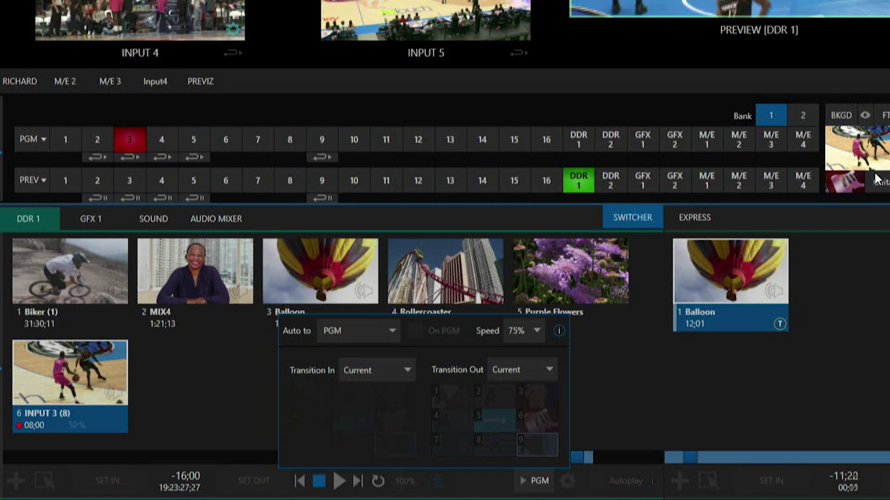
{"action": "left_click", "coordinate": [854, 182]}
{"action": "left_click", "coordinate": [855, 183]}
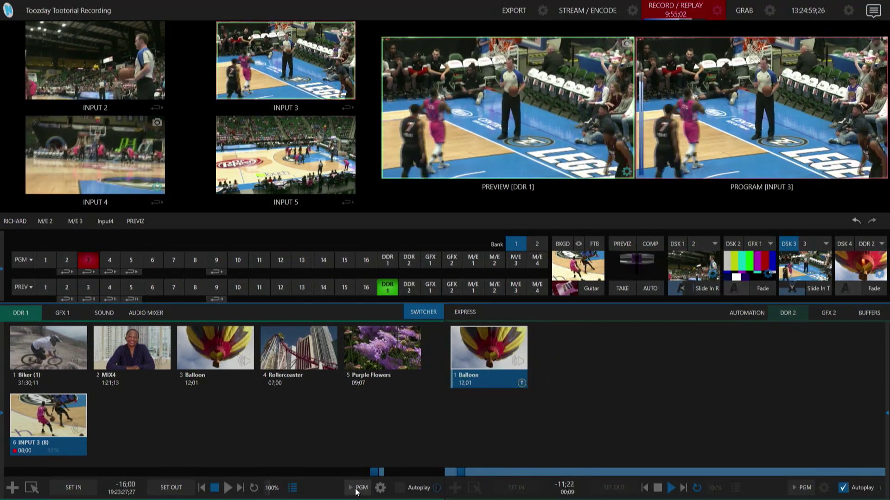
Arm DDR 1 for PGM and air the replay with the Guitar stinger, then return to Input 3
{"action": "left_click", "coordinate": [360, 490]}
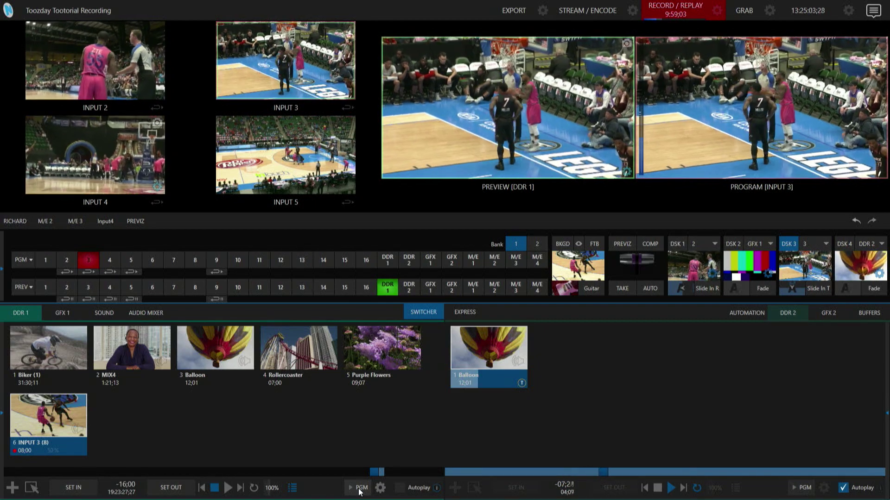
{"action": "left_click", "coordinate": [650, 288]}
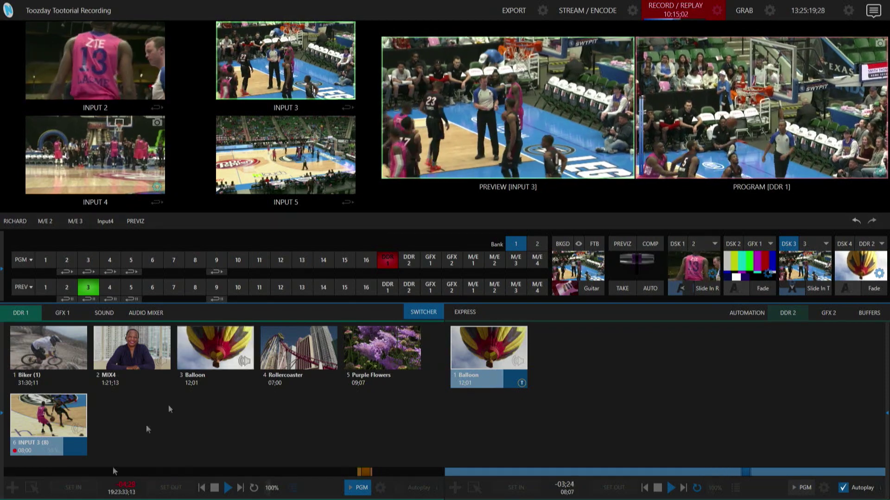
{"action": "left_click", "coordinate": [573, 290]}
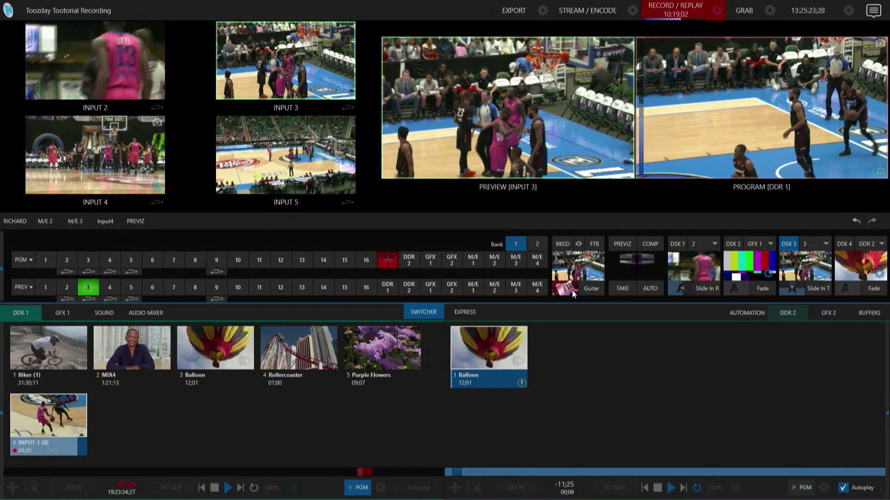
{"action": "key", "text": "space"}
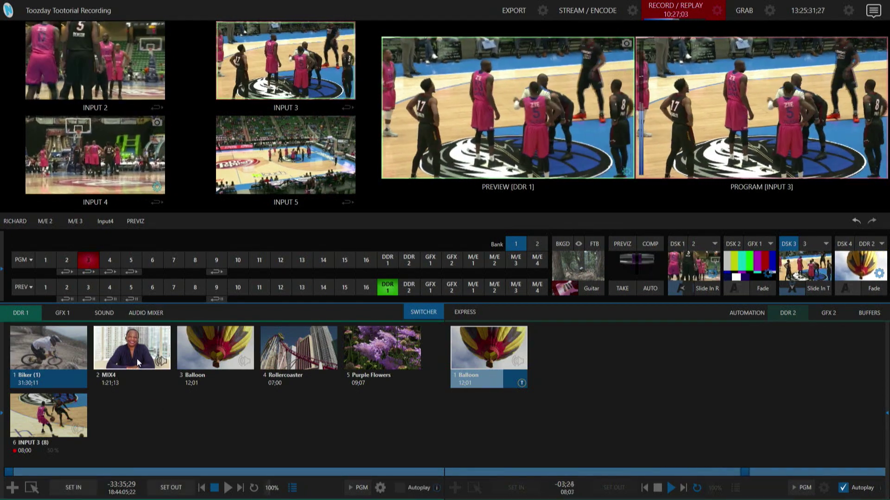
Reselect the INPUT 3 (8) replay clip in the DDR 1 playlist
{"action": "left_click", "coordinate": [138, 359]}
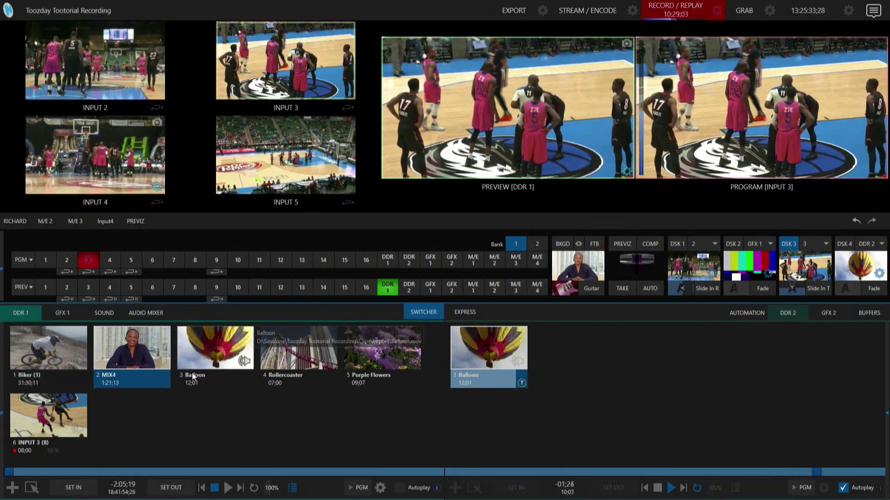
{"action": "left_click", "coordinate": [192, 372]}
{"action": "left_click", "coordinate": [298, 352]}
{"action": "left_click", "coordinate": [382, 352]}
{"action": "left_click", "coordinate": [64, 419]}
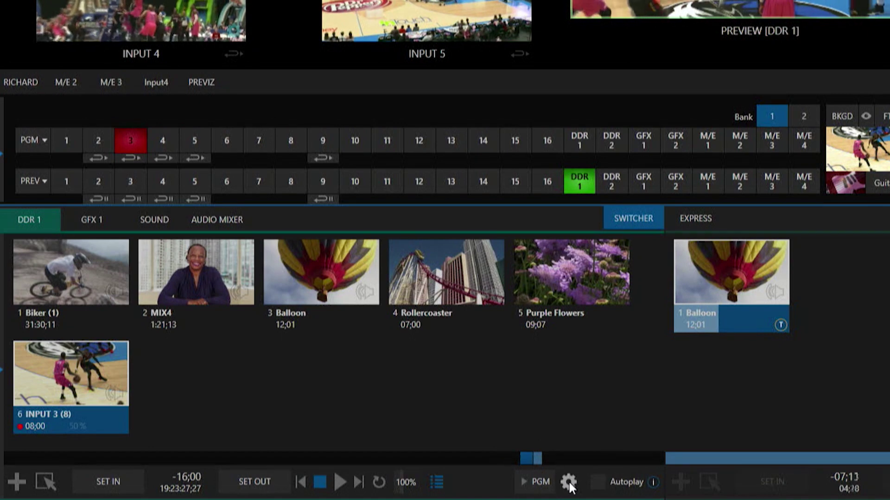
Set DDR 1's Transition In to Custom with tile 8 Blinds
{"action": "left_click", "coordinate": [381, 490]}
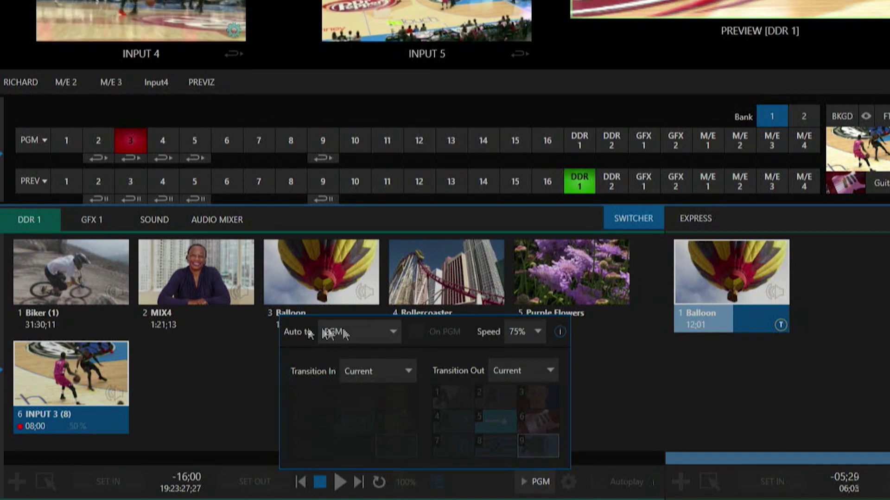
{"action": "left_click", "coordinate": [370, 373]}
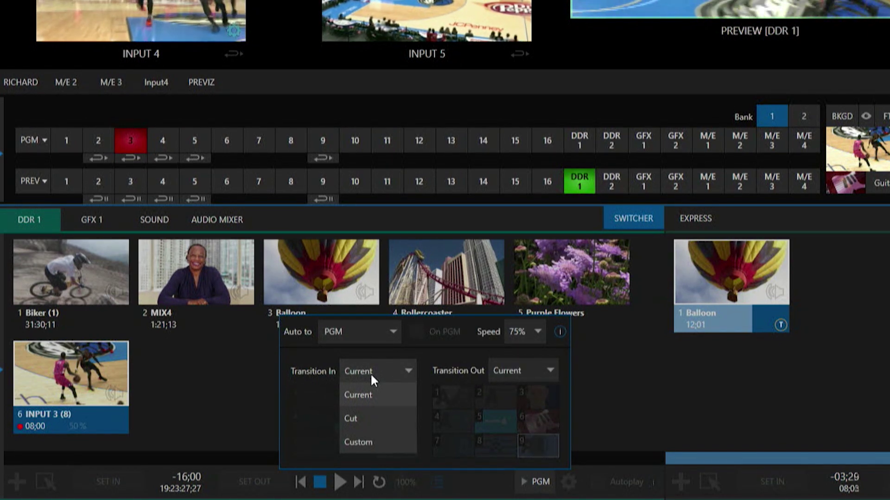
{"action": "left_click", "coordinate": [368, 419]}
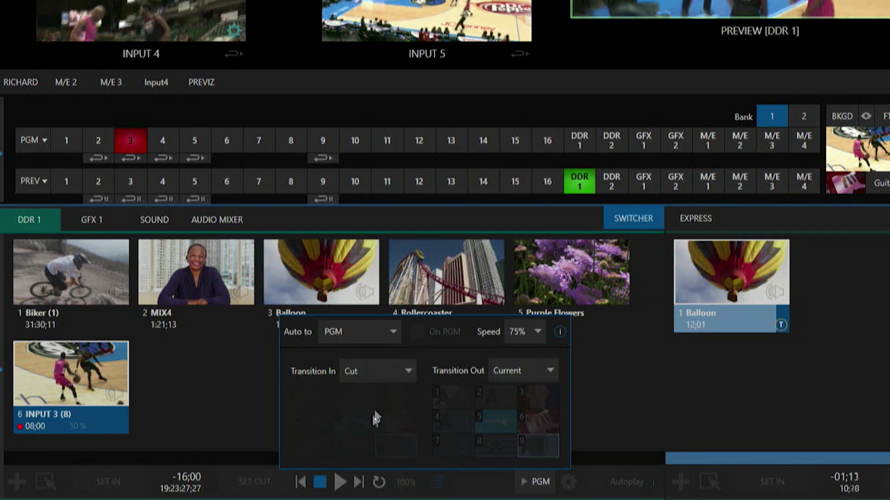
{"action": "left_click", "coordinate": [381, 372]}
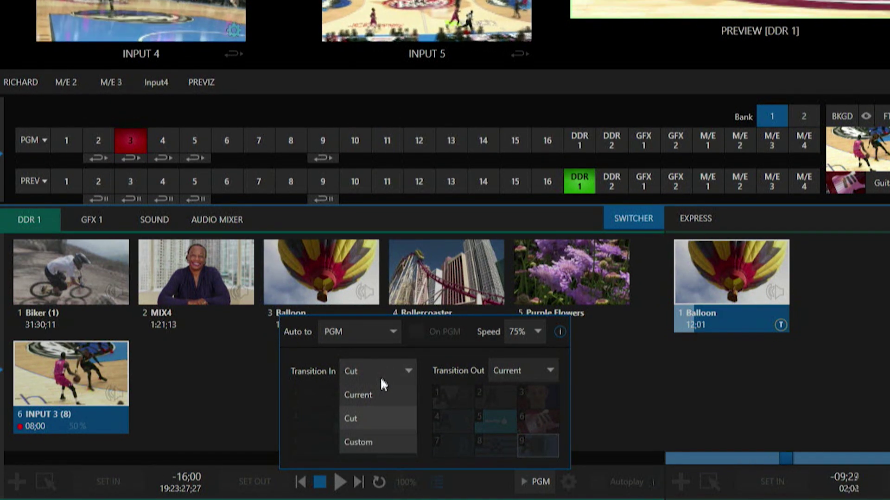
{"action": "left_click", "coordinate": [368, 444]}
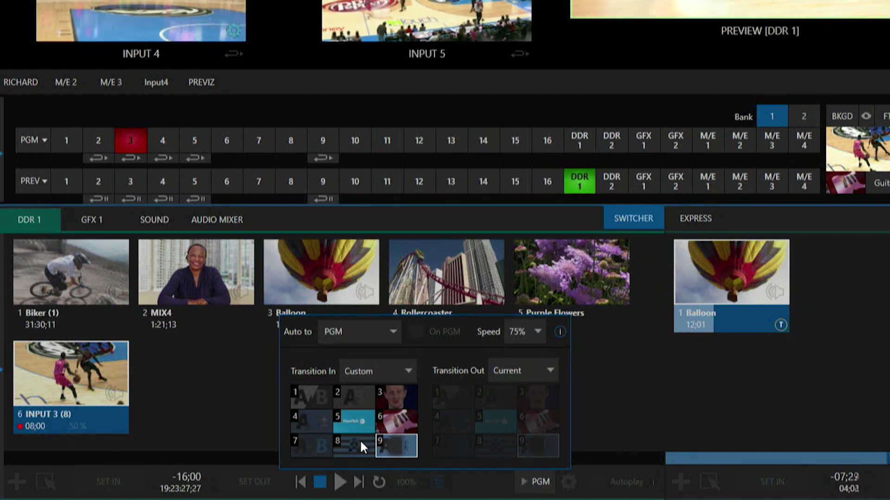
{"action": "left_click", "coordinate": [357, 447]}
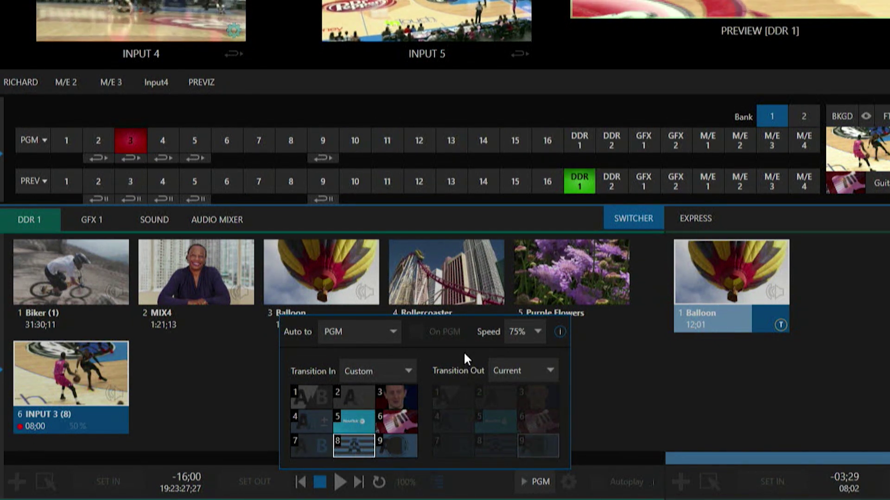
Set DDR 1's Transition Out to Custom and close the autoplay settings
{"action": "left_click", "coordinate": [508, 377]}
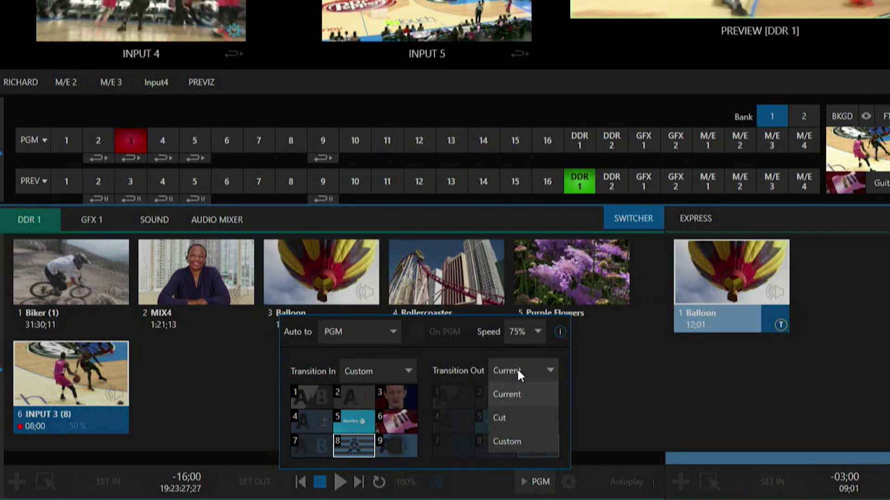
{"action": "left_click", "coordinate": [513, 438]}
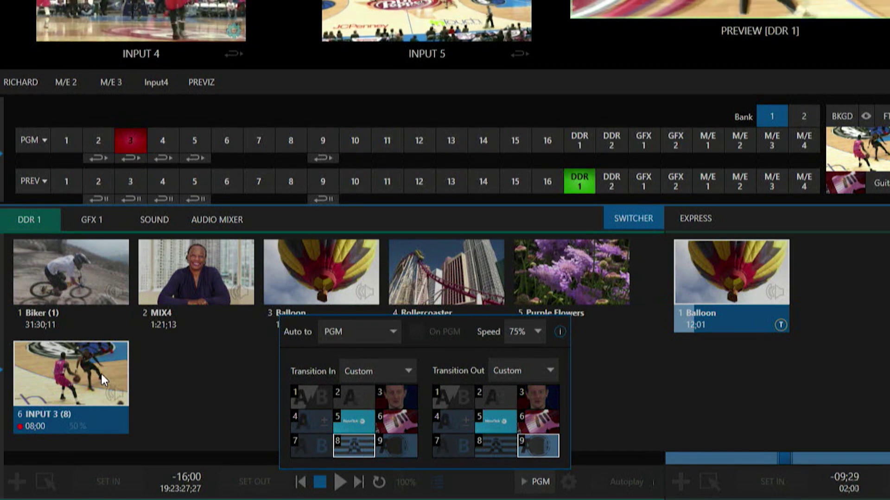
{"action": "left_click", "coordinate": [207, 382]}
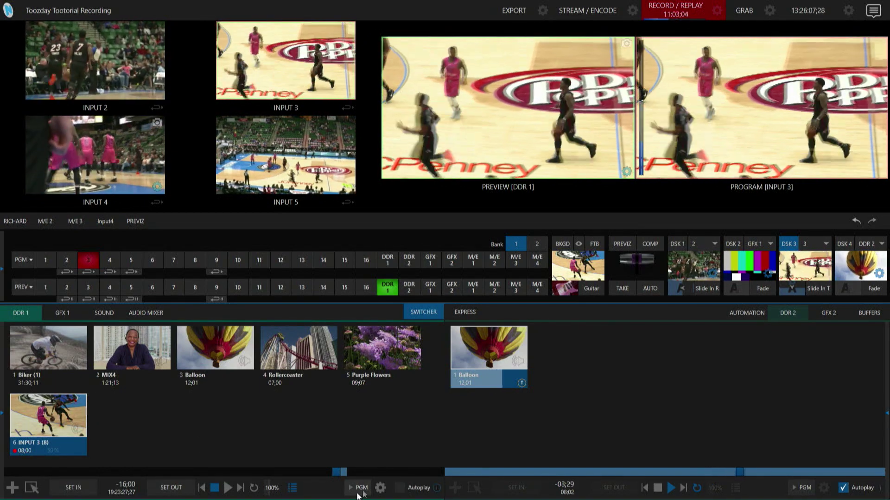
Play the DDR 1 replay into Program using its autoplay transitions
{"action": "left_click", "coordinate": [362, 488]}
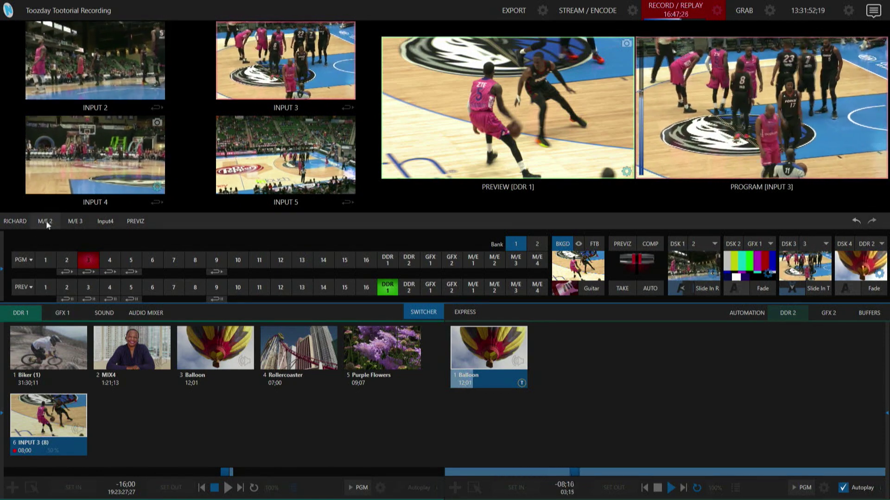
Show the M/E 2 switcher controls and cue M/E 2's news set on Preview
{"action": "left_click", "coordinate": [46, 223]}
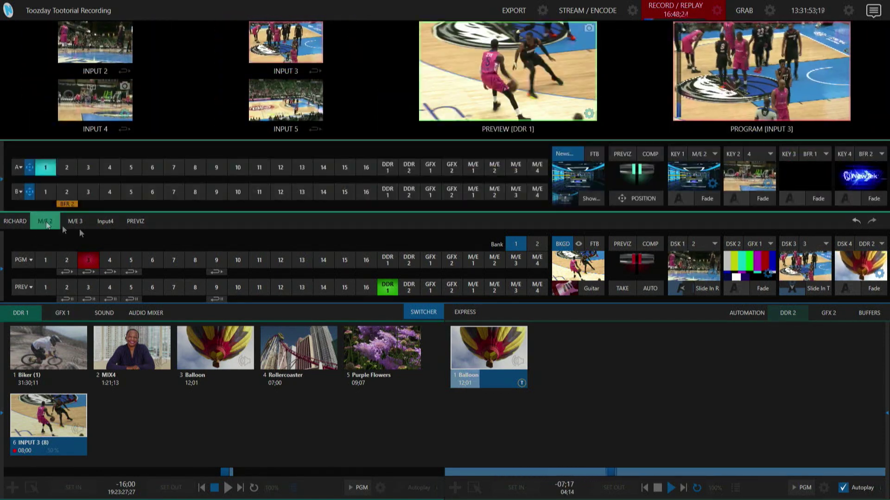
{"action": "left_click", "coordinate": [494, 288]}
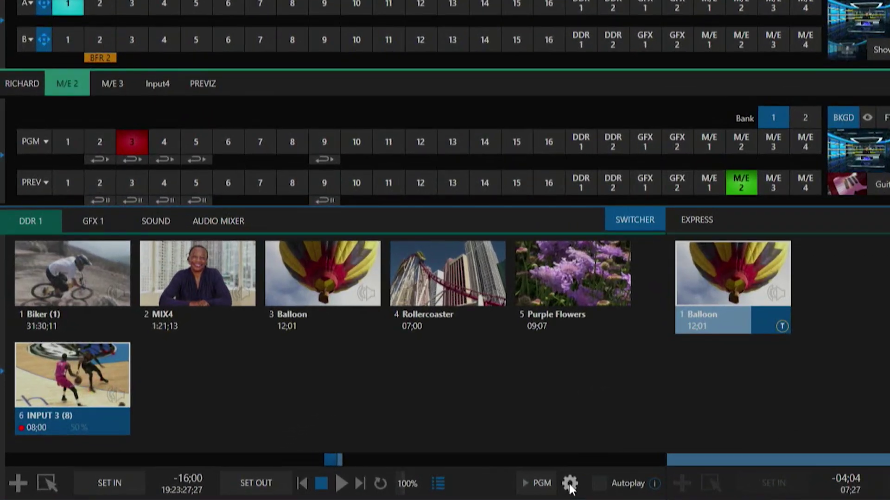
Change DDR 1's Auto to destination from PGM to M/E 2
{"action": "left_click", "coordinate": [380, 488]}
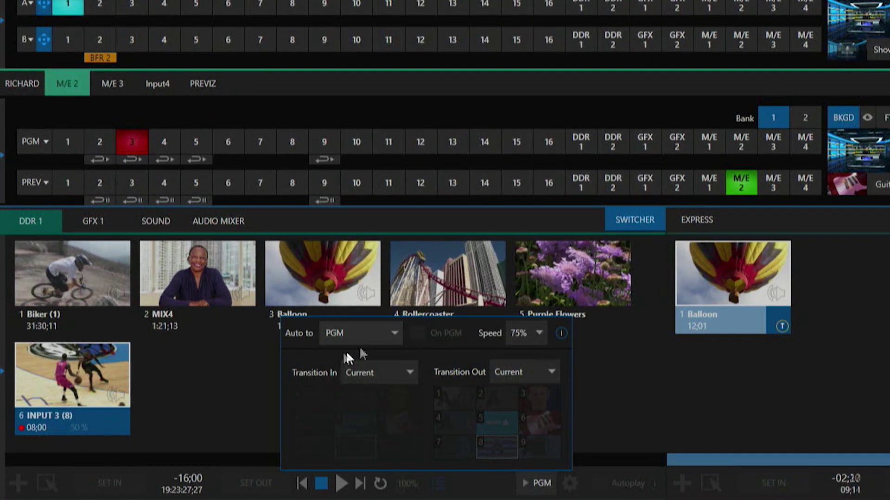
{"action": "left_click", "coordinate": [365, 330]}
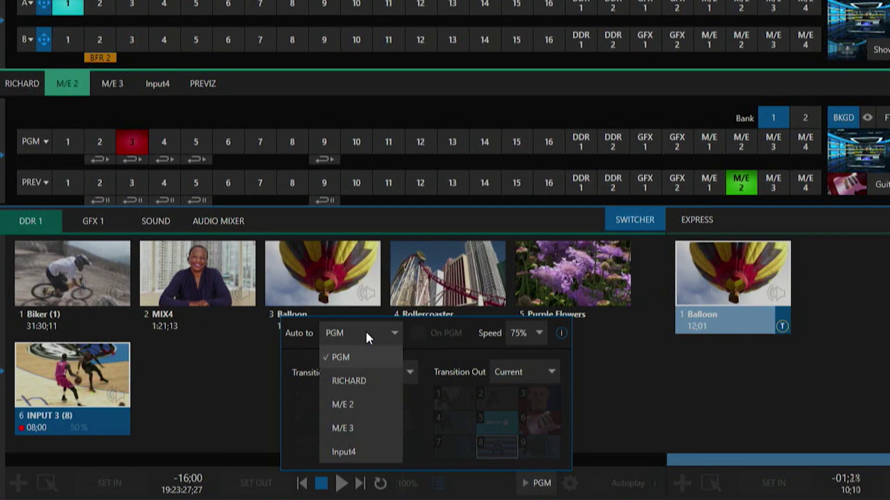
{"action": "left_click", "coordinate": [352, 405]}
{"action": "left_click", "coordinate": [238, 406]}
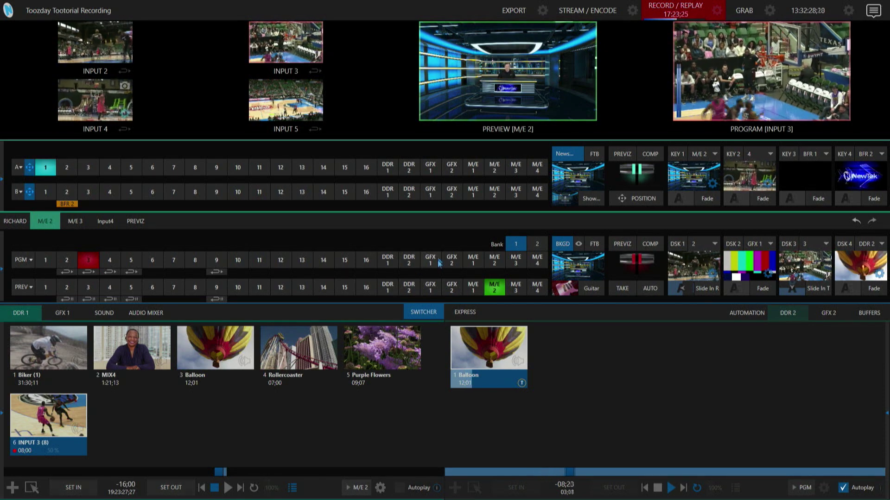
Set M/E 2's background transition to Flash and put Input 3 on its A source
{"action": "left_click", "coordinate": [567, 198]}
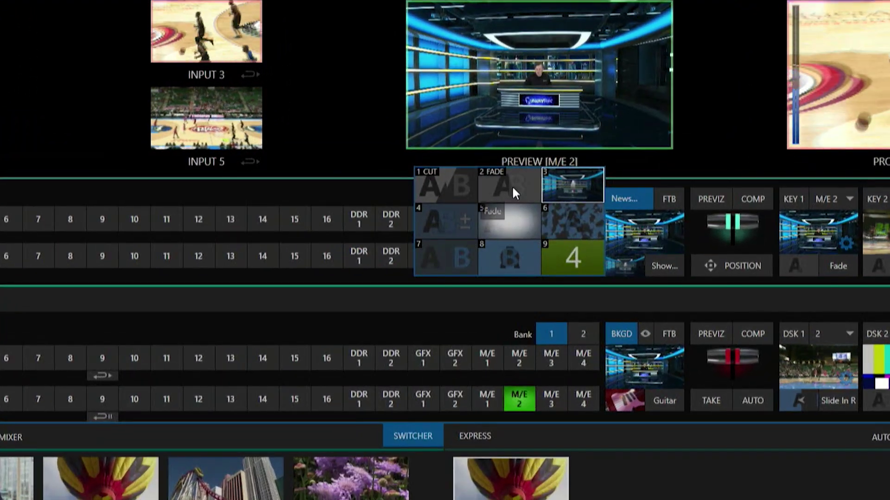
{"action": "left_click", "coordinate": [505, 173]}
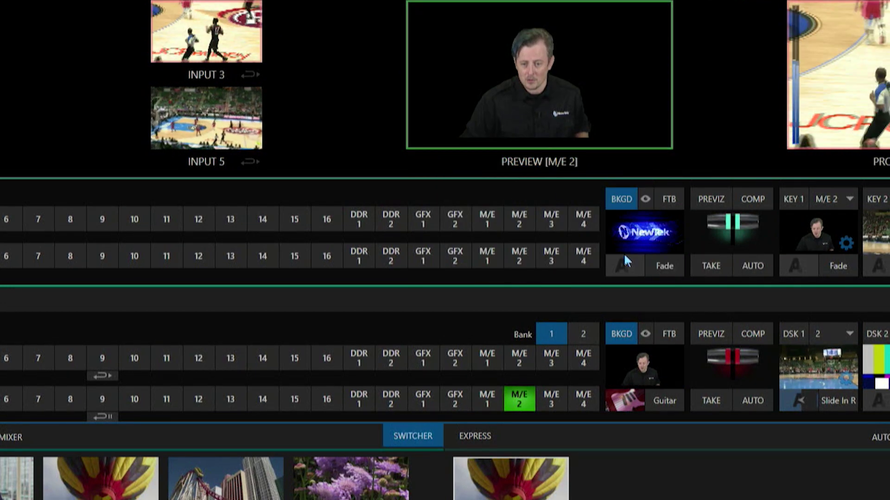
{"action": "left_click", "coordinate": [633, 266]}
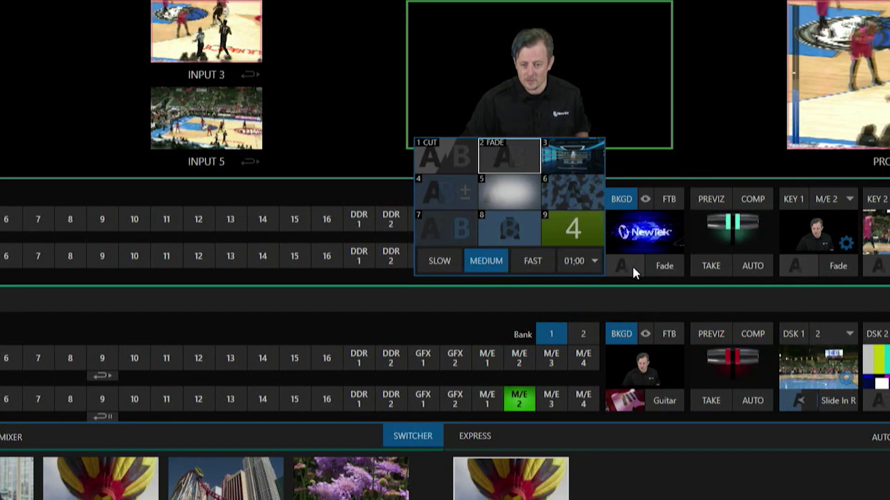
{"action": "left_click", "coordinate": [509, 197]}
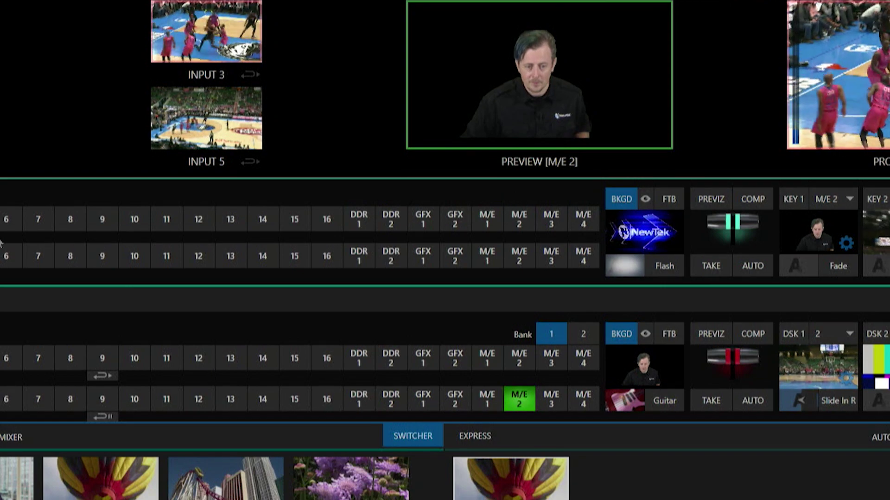
{"action": "left_click", "coordinate": [77, 157]}
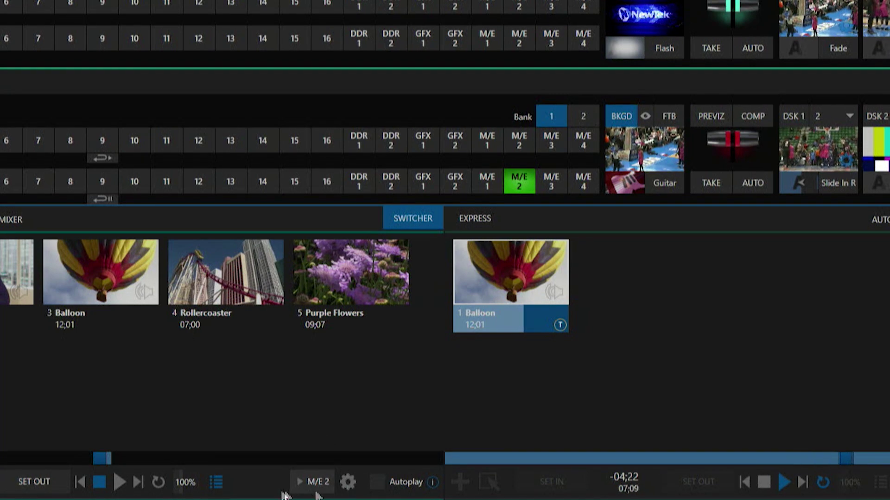
Confirm DDR 1 autoplays to M/E 2, then play the replay into M/E 2
{"action": "left_click", "coordinate": [350, 485]}
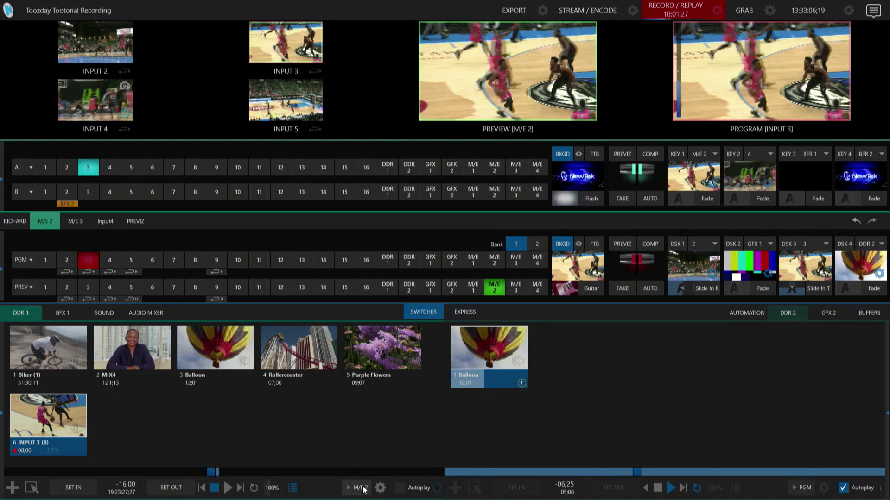
{"action": "left_click", "coordinate": [359, 488]}
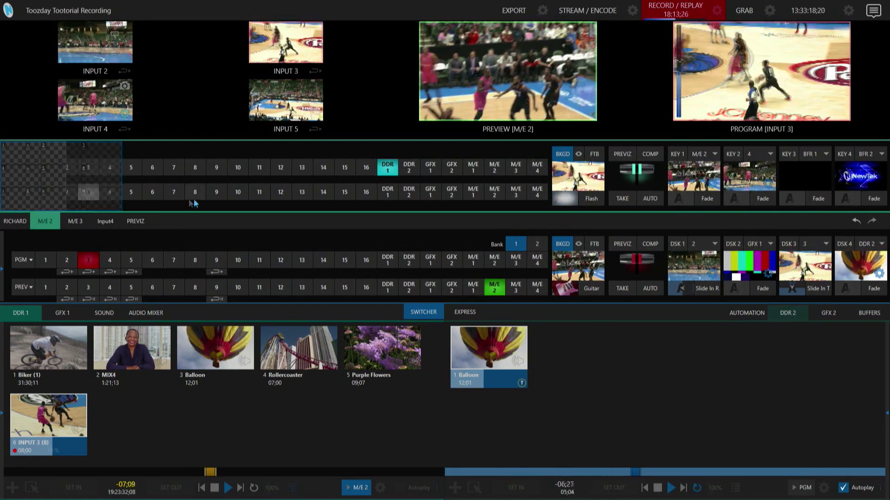
Cue Input 3 on M/E 2's B row and auto-transition M/E 2 back from the replay clip
{"action": "left_click", "coordinate": [88, 192]}
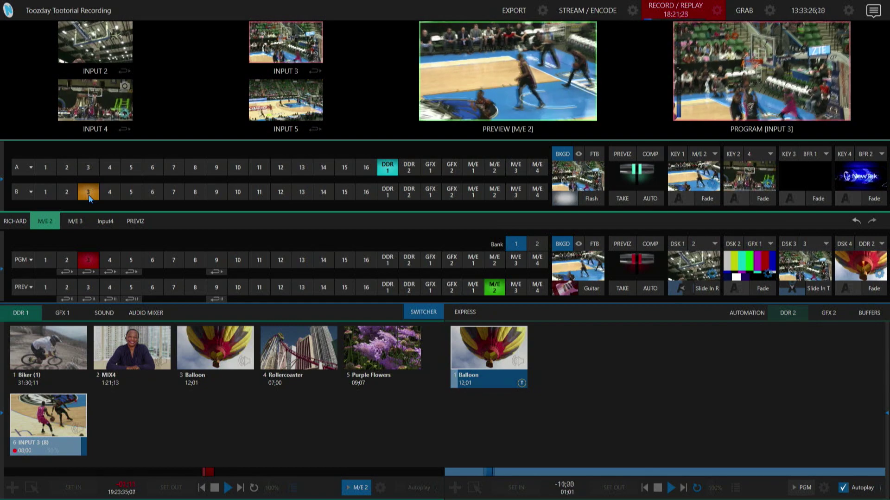
{"action": "key", "text": "space"}
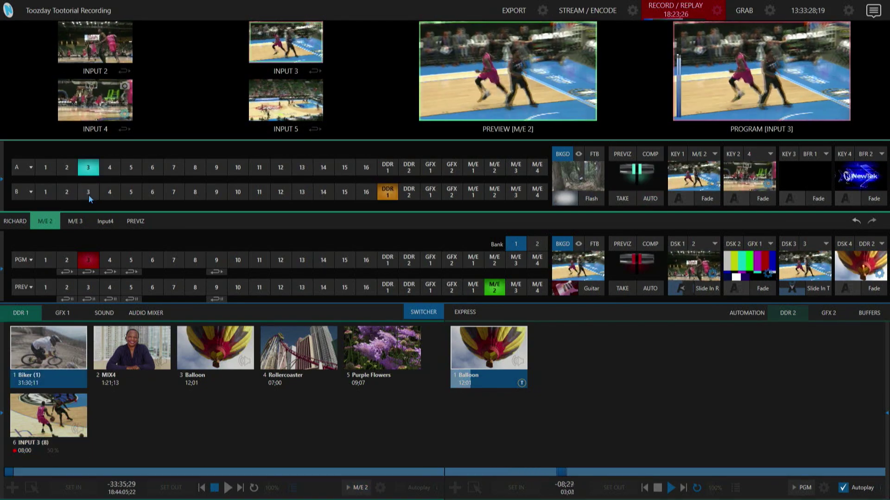